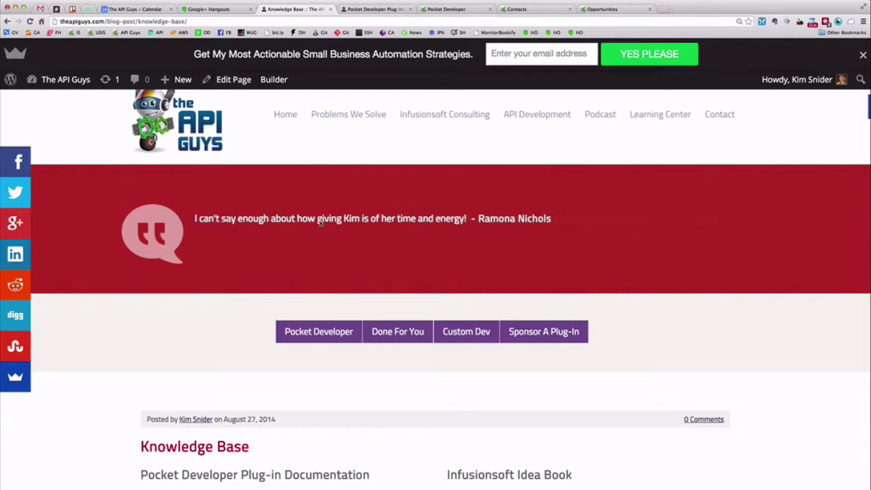
Open the Advanced Merge Field Notation – Pocket Developer article from the Knowledge Base's plug-in documentation list
{"action": "mouse_move", "coordinate": [660, 117]}
{"action": "scroll", "coordinate": [138, 368], "scroll_direction": "down", "scroll_amount": 4}
{"action": "scroll", "coordinate": [122, 270], "scroll_direction": "down", "scroll_amount": 1}
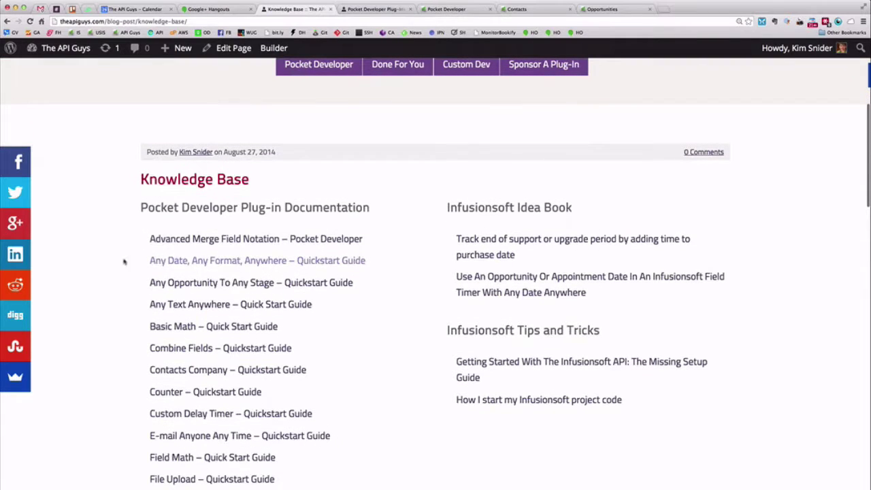
{"action": "scroll", "coordinate": [103, 263], "scroll_direction": "down", "scroll_amount": 2}
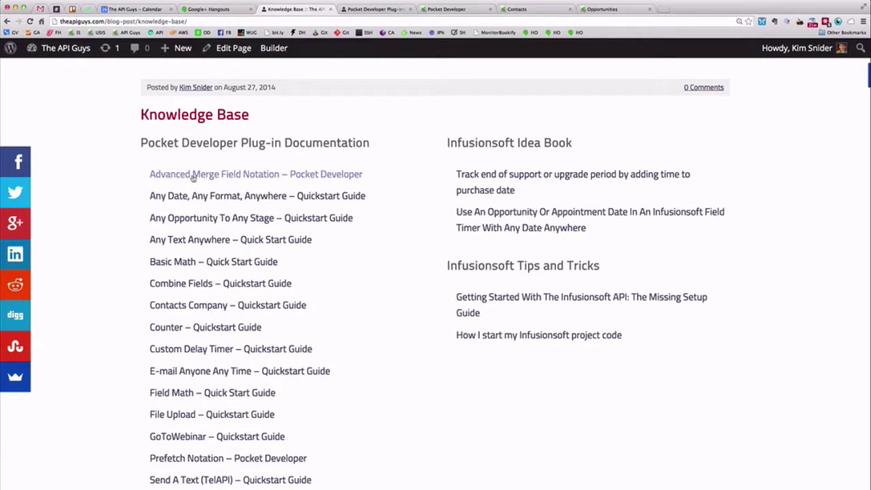
{"action": "left_click", "coordinate": [207, 175]}
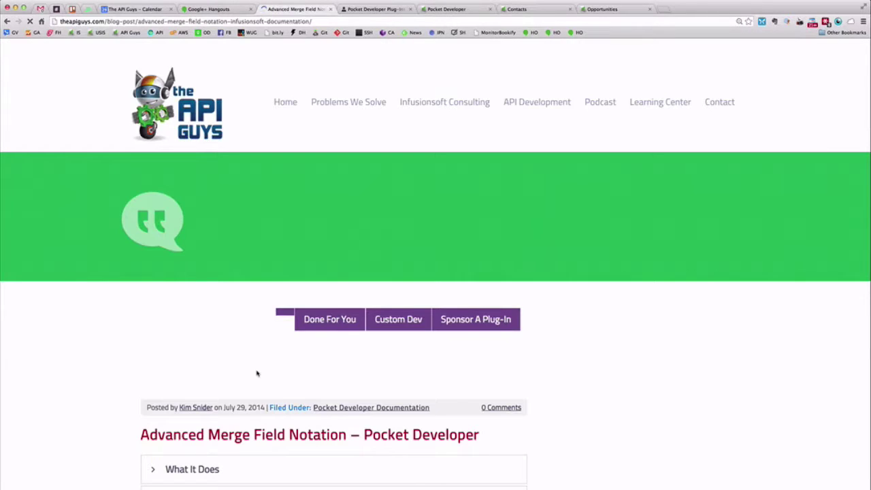
Expand the article's How To Use It section and jump to the .Sum entry in the list of valid directives
{"action": "scroll", "coordinate": [258, 374], "scroll_direction": "down", "scroll_amount": 3}
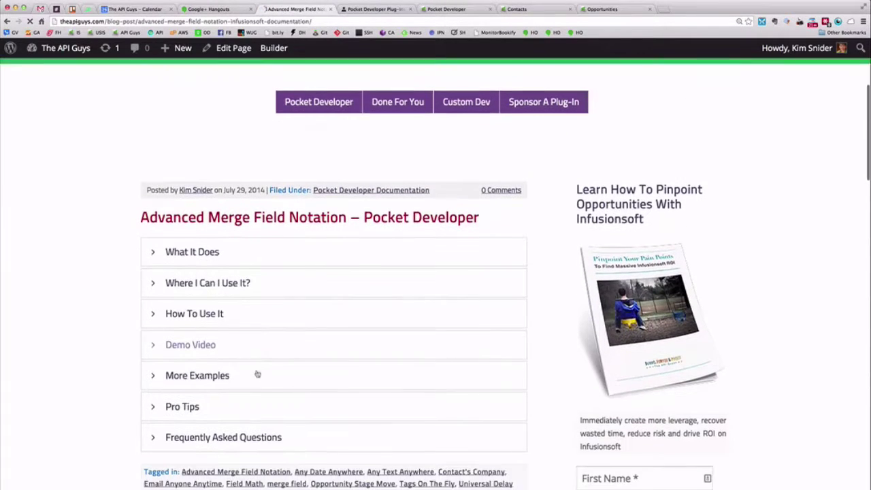
{"action": "left_click", "coordinate": [182, 312]}
{"action": "scroll", "coordinate": [247, 387], "scroll_direction": "down", "scroll_amount": 15}
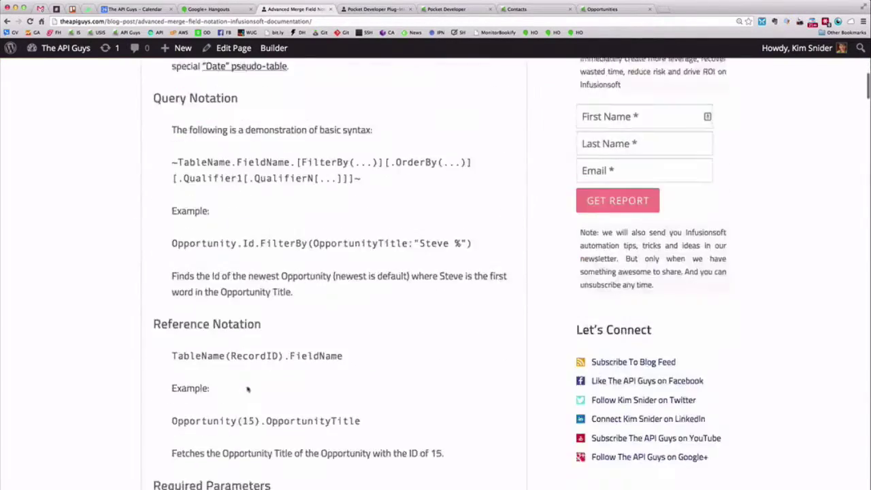
{"action": "scroll", "coordinate": [247, 385], "scroll_direction": "down", "scroll_amount": 5}
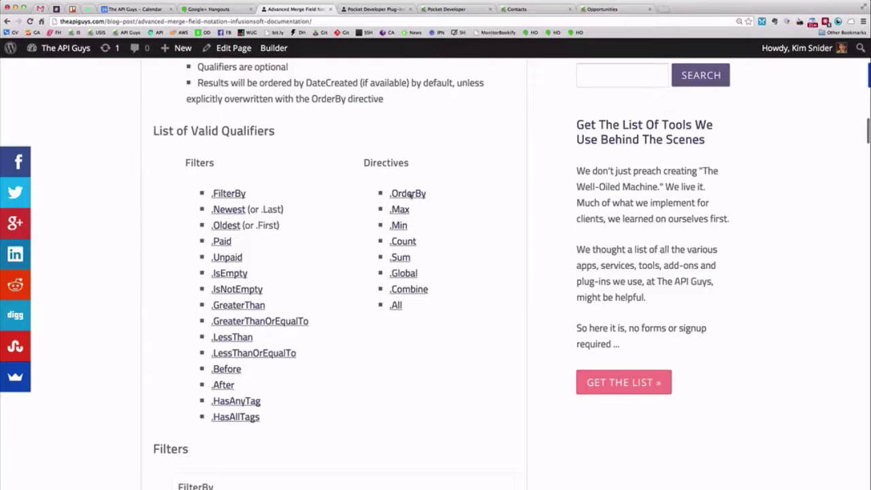
{"action": "left_click", "coordinate": [399, 258]}
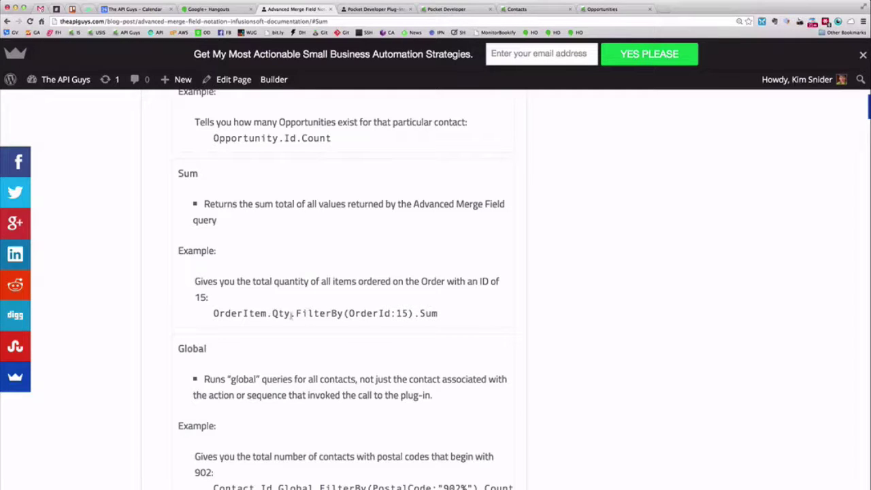
Examine the Sum documentation, highlighting Qty and OrderId:15 in the example query and the Sum heading
{"action": "double_click", "coordinate": [284, 315]}
{"action": "left_click_drag", "start_coordinate": [409, 313], "coordinate": [348, 313]}
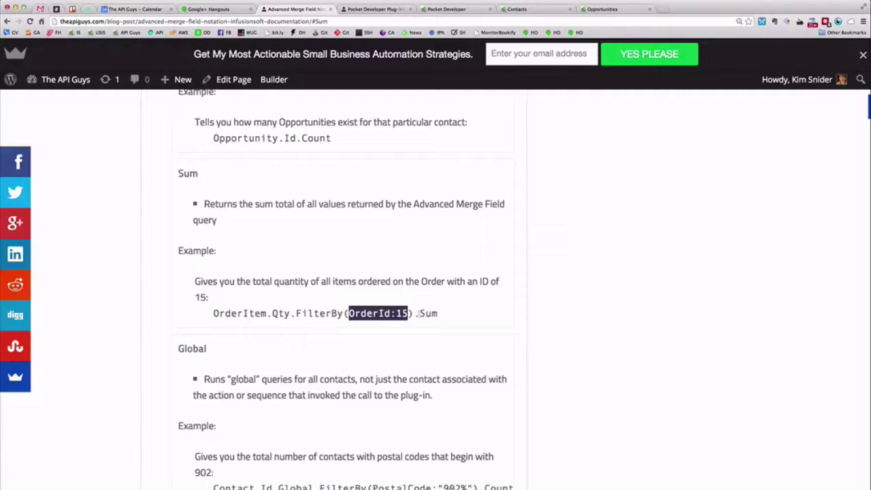
{"action": "left_click", "coordinate": [408, 313]}
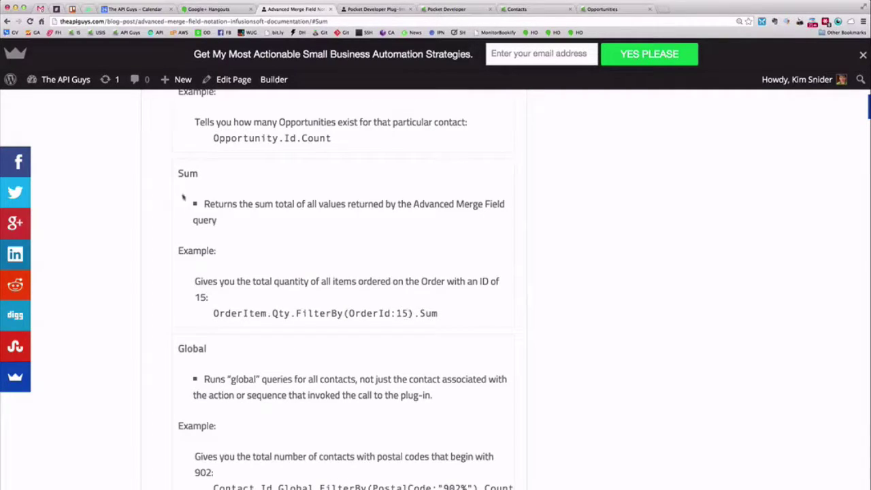
{"action": "left_click_drag", "start_coordinate": [198, 173], "coordinate": [182, 173]}
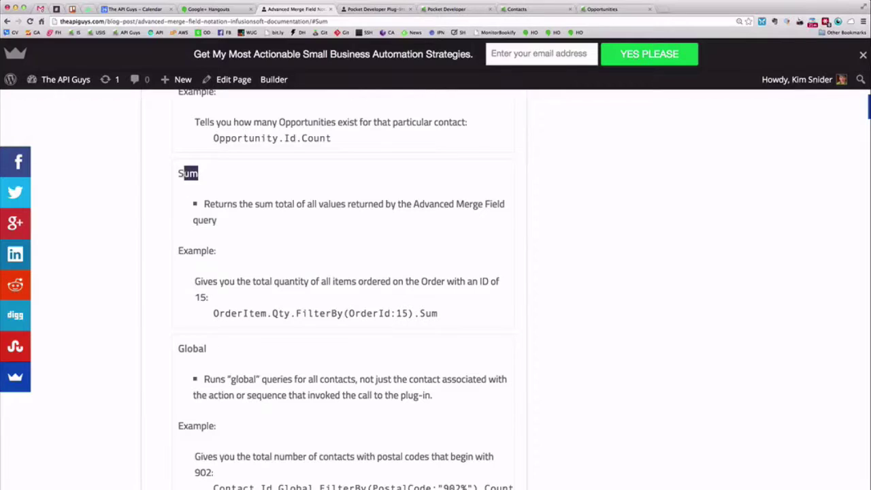
{"action": "left_click", "coordinate": [253, 203]}
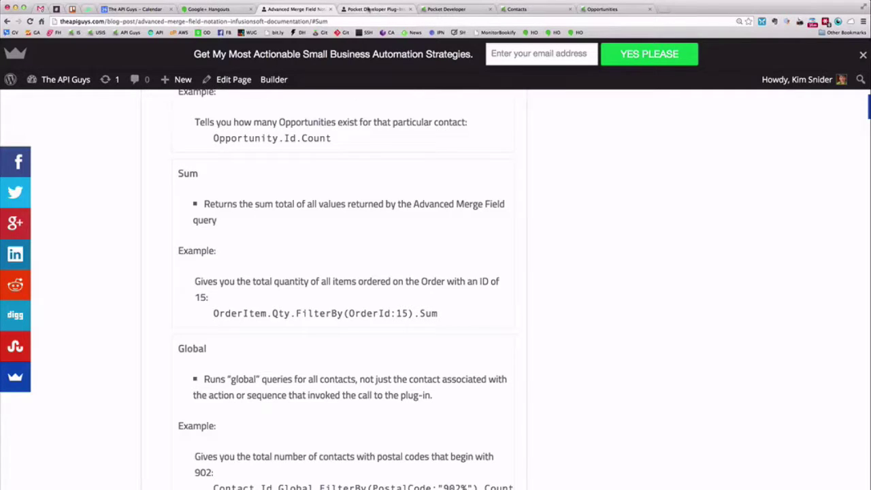
Look through the Pocket Developer plug-in store down to its Core plug-ins section
{"action": "left_click", "coordinate": [367, 8]}
{"action": "scroll", "coordinate": [362, 320], "scroll_direction": "down", "scroll_amount": 10}
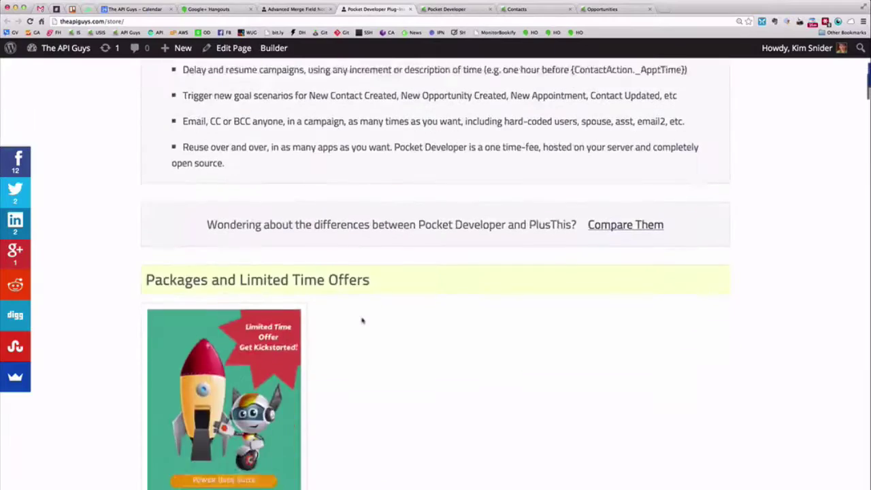
{"action": "scroll", "coordinate": [362, 320], "scroll_direction": "down", "scroll_amount": 15}
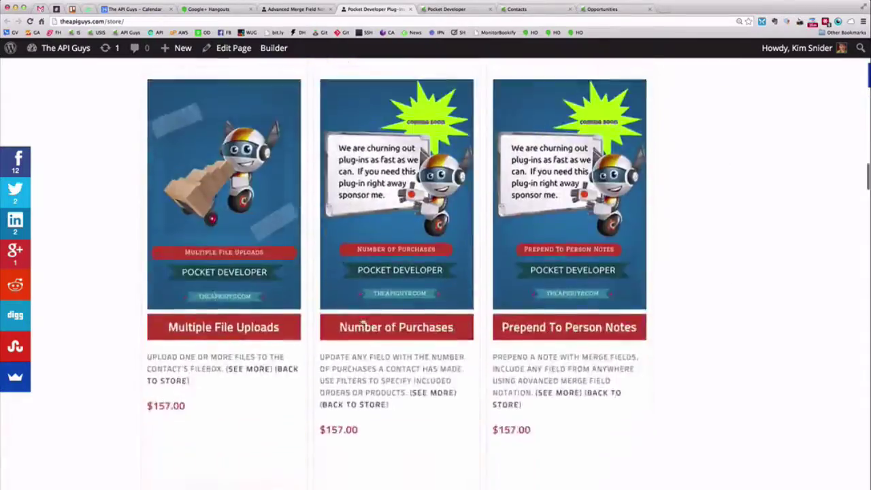
{"action": "scroll", "coordinate": [364, 325], "scroll_direction": "down", "scroll_amount": 10}
{"action": "scroll", "coordinate": [362, 317], "scroll_direction": "up", "scroll_amount": 10}
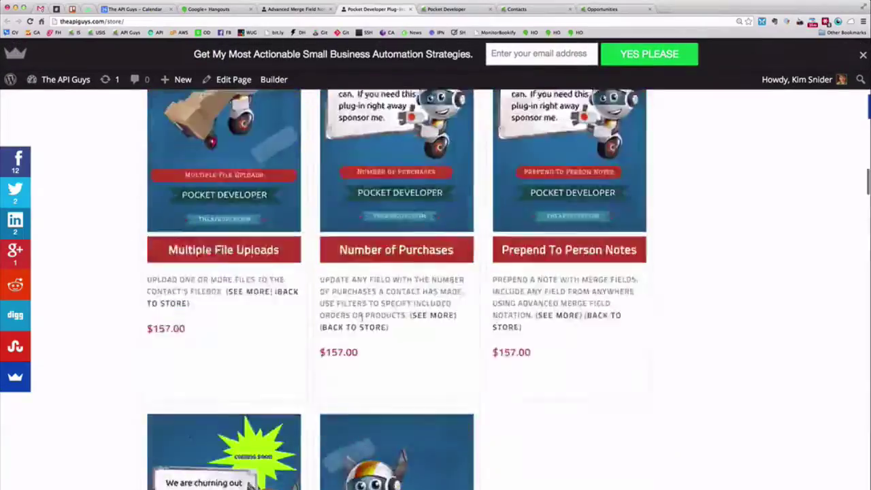
{"action": "scroll", "coordinate": [363, 320], "scroll_direction": "up", "scroll_amount": 15}
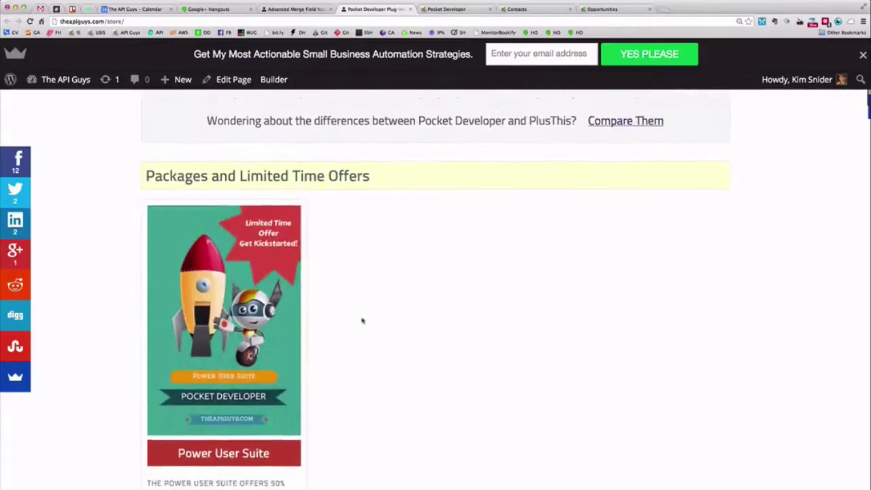
{"action": "scroll", "coordinate": [362, 320], "scroll_direction": "down", "scroll_amount": 15}
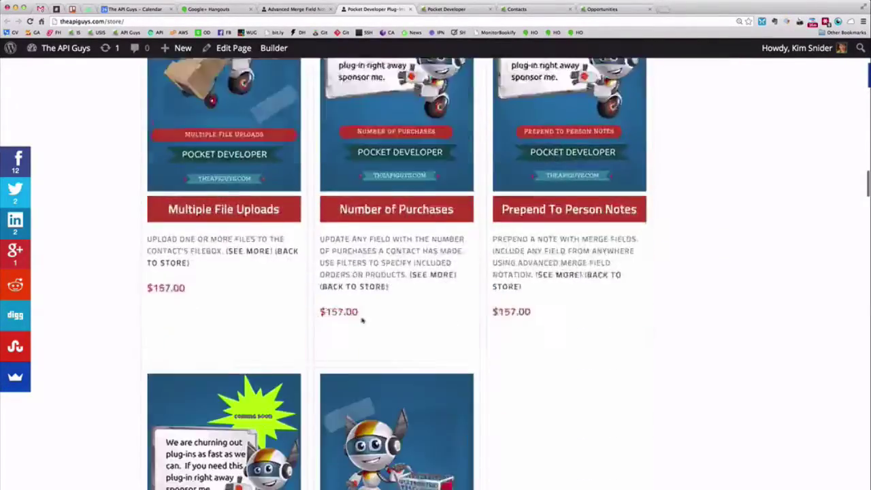
{"action": "scroll", "coordinate": [362, 319], "scroll_direction": "down", "scroll_amount": 8}
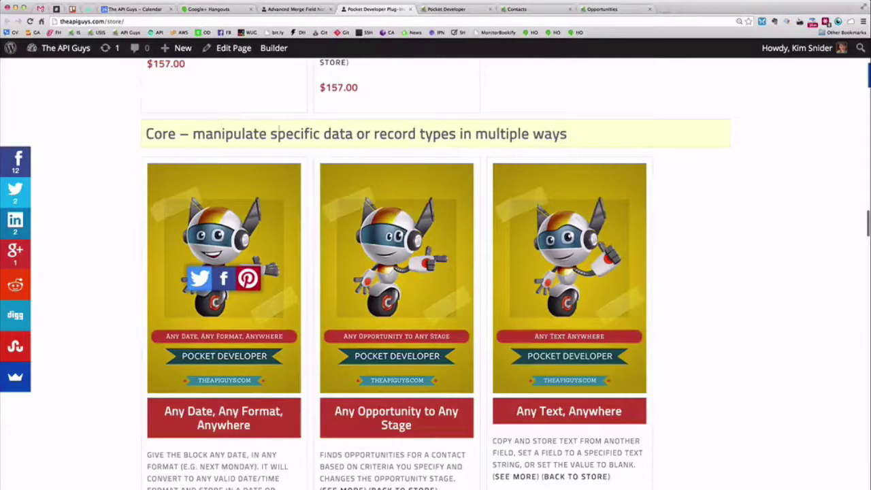
Review the Core plug-ins from Any Date, Any Format, Anywhere through Universal Delay Timer
{"action": "scroll", "coordinate": [98, 206], "scroll_direction": "down", "scroll_amount": 2}
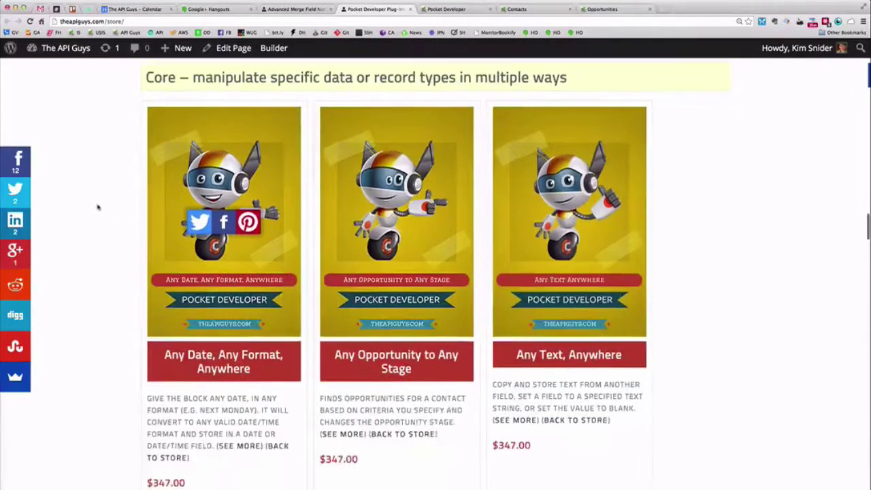
{"action": "scroll", "coordinate": [98, 207], "scroll_direction": "down", "scroll_amount": 3}
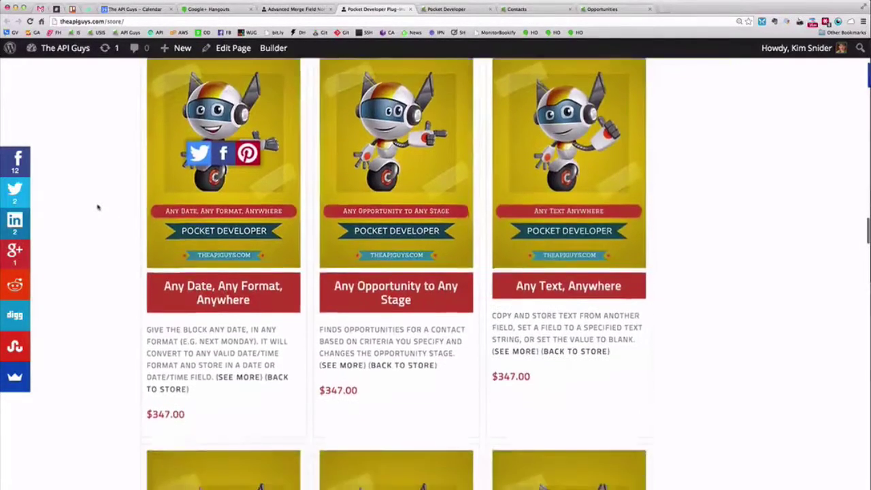
{"action": "scroll", "coordinate": [98, 207], "scroll_direction": "down", "scroll_amount": 1}
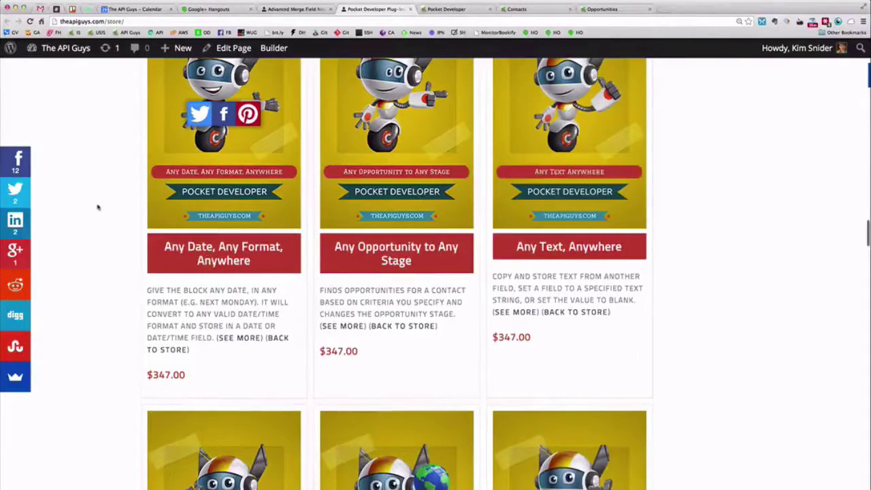
{"action": "scroll", "coordinate": [98, 207], "scroll_direction": "down", "scroll_amount": 1}
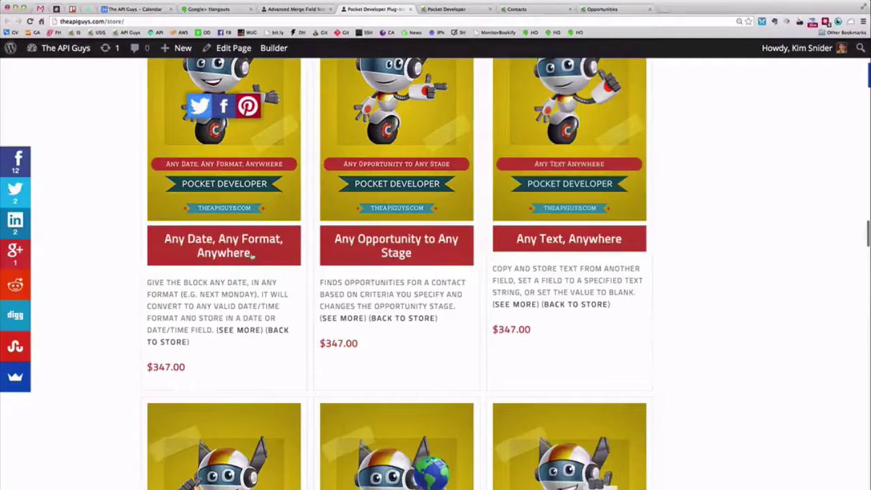
{"action": "scroll", "coordinate": [251, 256], "scroll_direction": "down", "scroll_amount": 1}
{"action": "scroll", "coordinate": [251, 256], "scroll_direction": "down", "scroll_amount": 5}
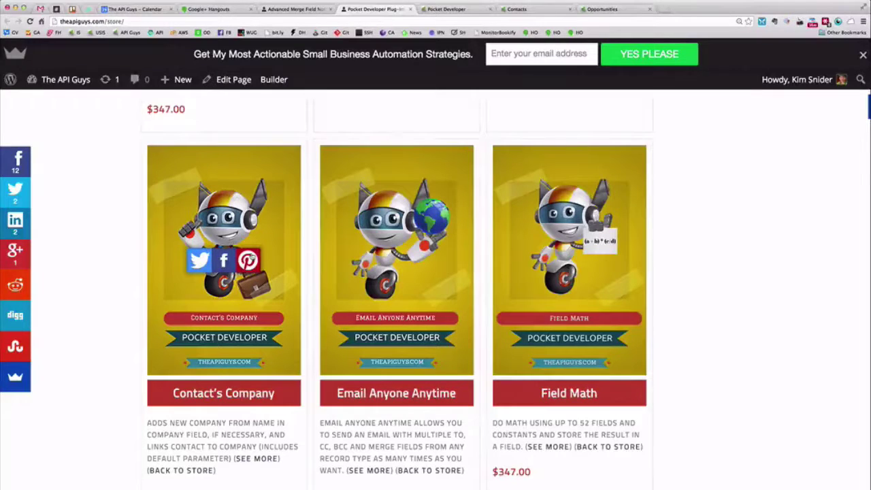
{"action": "scroll", "coordinate": [435, 259], "scroll_direction": "down", "scroll_amount": 1}
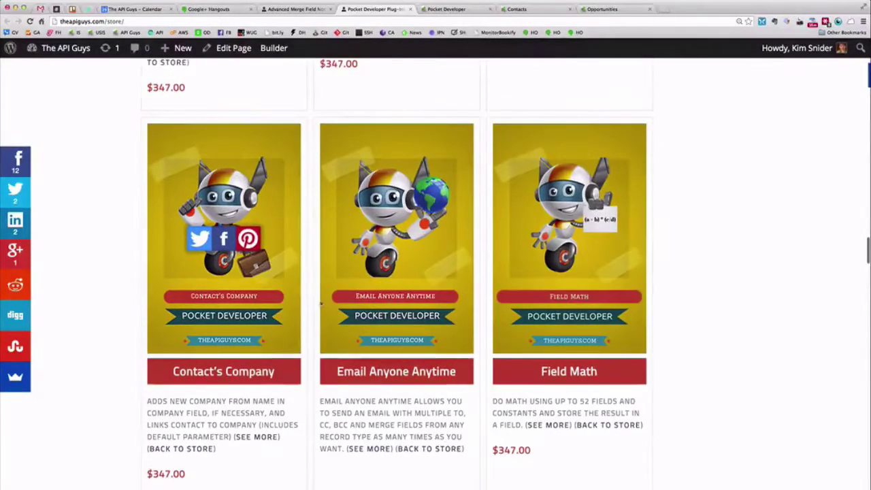
{"action": "scroll", "coordinate": [320, 302], "scroll_direction": "down", "scroll_amount": 10}
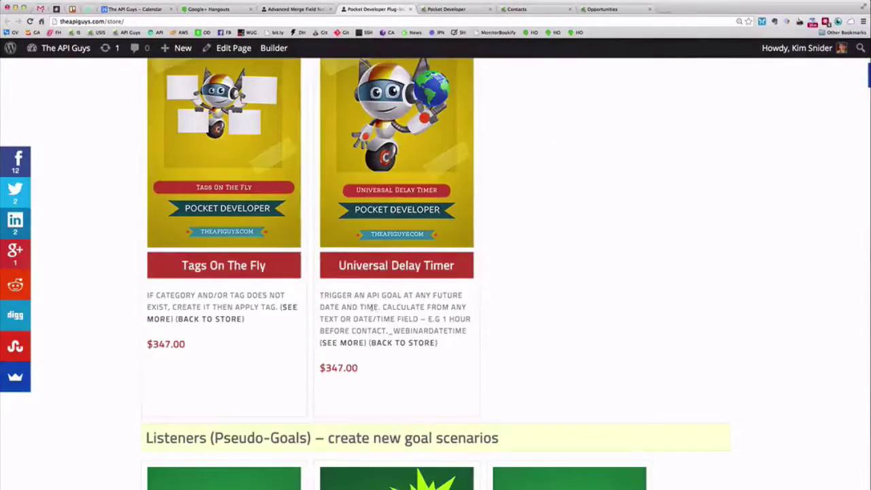
Compare the descriptions of the Any Date, Any Text and Field Math plug-ins in the store's Core section
{"action": "scroll", "coordinate": [321, 301], "scroll_direction": "up", "scroll_amount": 10}
{"action": "scroll", "coordinate": [553, 310], "scroll_direction": "up", "scroll_amount": 6}
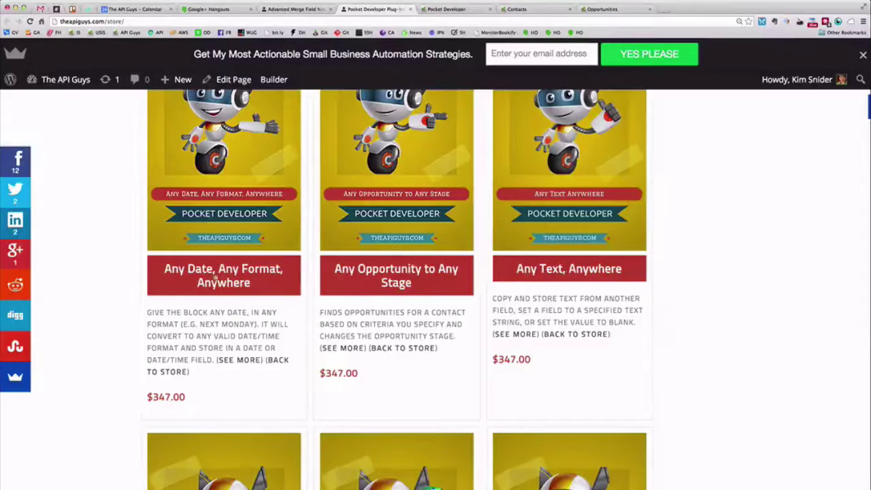
{"action": "scroll", "coordinate": [557, 207], "scroll_direction": "down", "scroll_amount": 4}
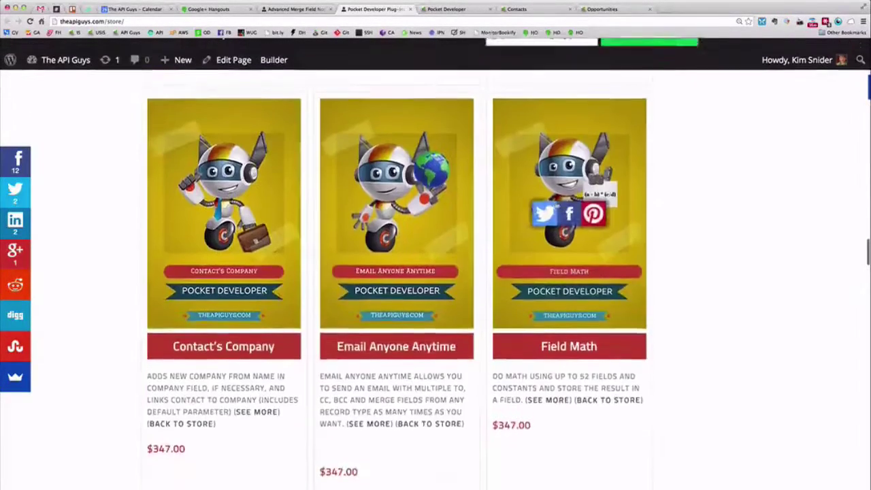
{"action": "scroll", "coordinate": [556, 204], "scroll_direction": "up", "scroll_amount": 1}
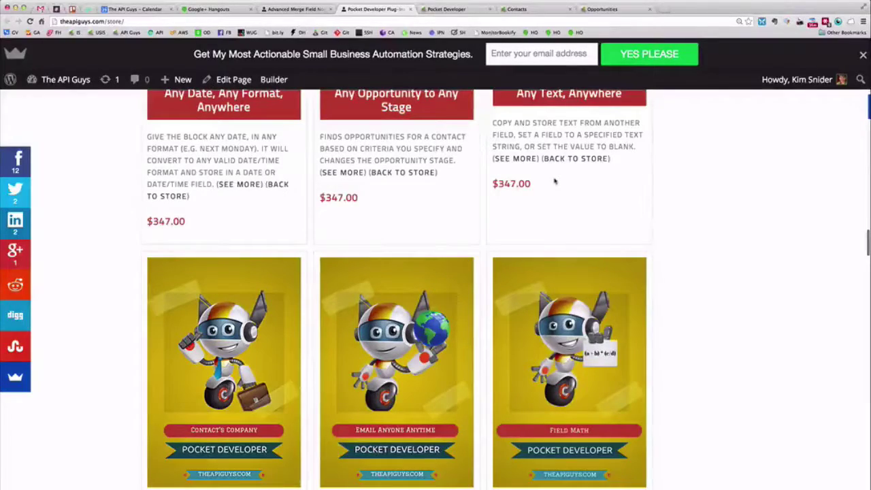
{"action": "scroll", "coordinate": [554, 181], "scroll_direction": "down", "scroll_amount": 3}
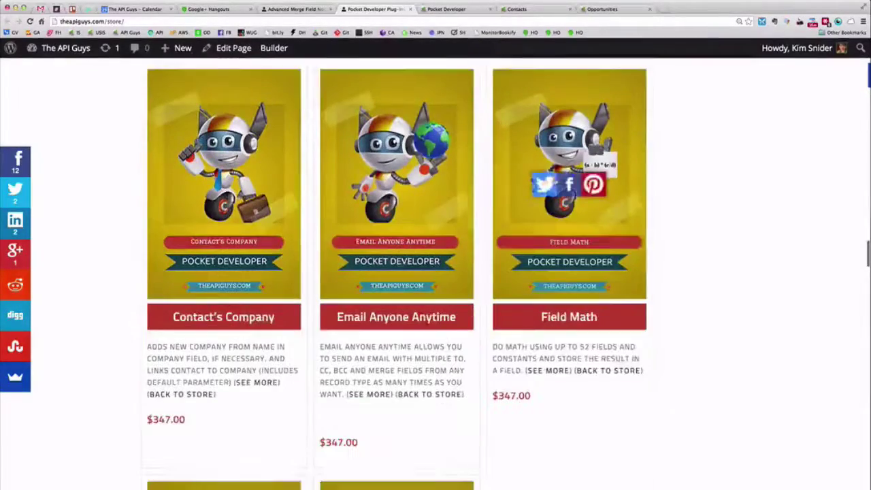
{"action": "scroll", "coordinate": [555, 181], "scroll_direction": "up", "scroll_amount": 3}
{"action": "scroll", "coordinate": [554, 181], "scroll_direction": "down", "scroll_amount": 8}
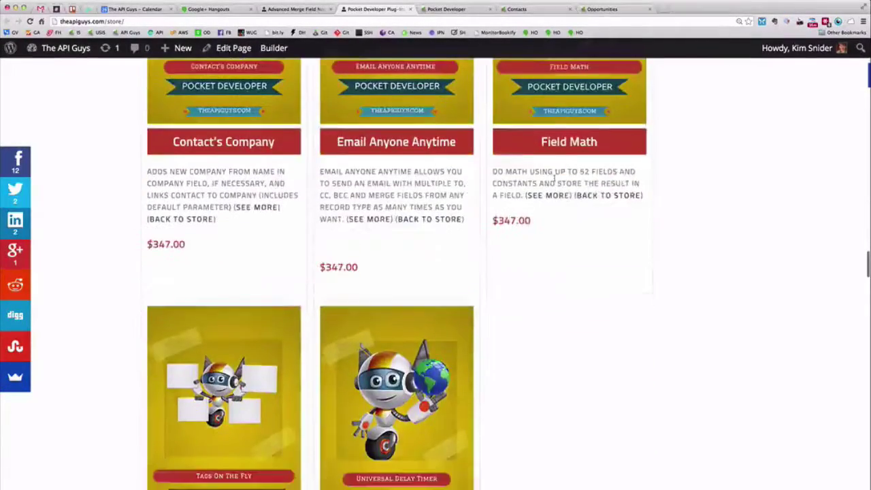
{"action": "scroll", "coordinate": [555, 181], "scroll_direction": "down", "scroll_amount": 1}
{"action": "scroll", "coordinate": [554, 181], "scroll_direction": "up", "scroll_amount": 8}
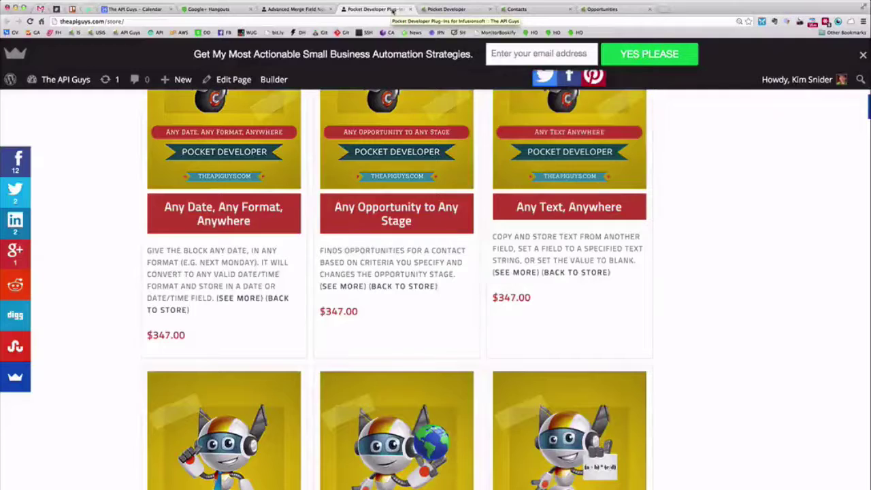
{"action": "scroll", "coordinate": [680, 317], "scroll_direction": "up", "scroll_amount": 3}
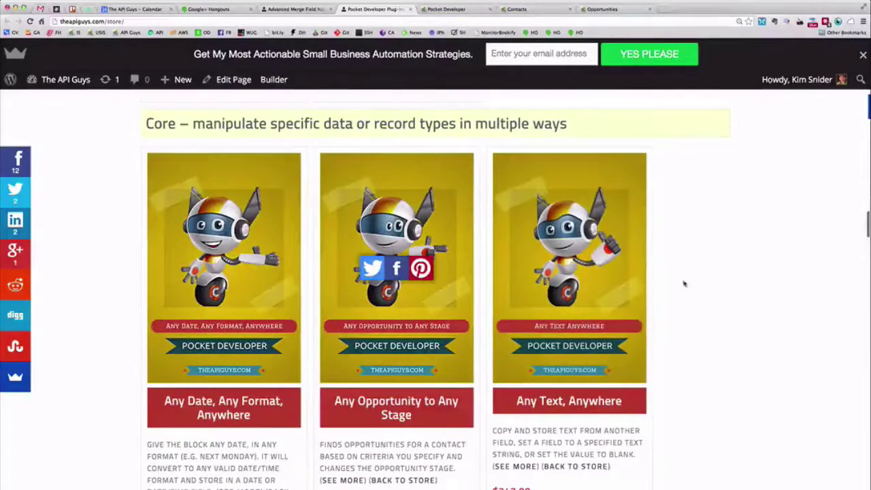
In the Pocket Developer campaign, return to the campaign canvas and open the Send HTTP Post of the Sum sequence
{"action": "left_click", "coordinate": [466, 9]}
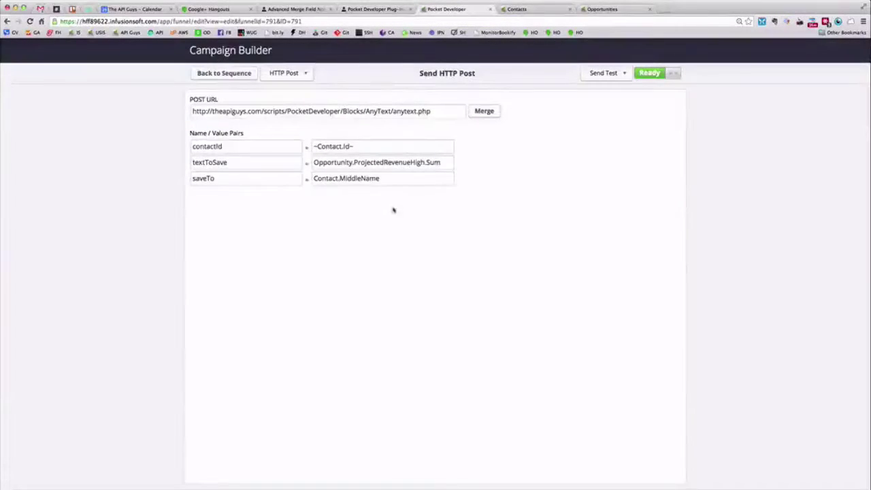
{"action": "left_click", "coordinate": [225, 73]}
{"action": "left_click", "coordinate": [210, 73]}
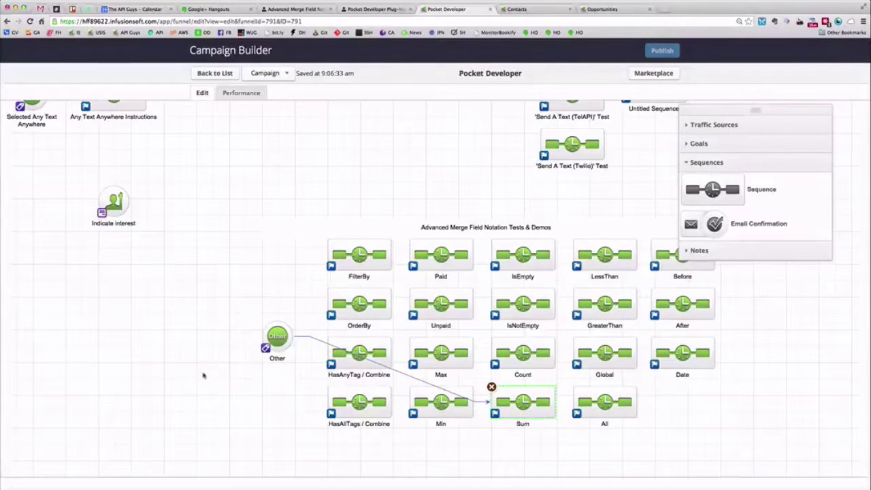
{"action": "double_click", "coordinate": [524, 404]}
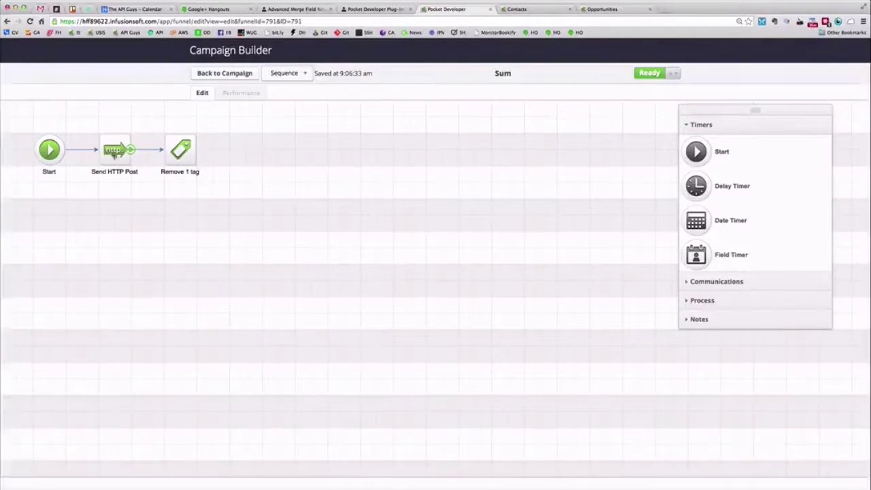
{"action": "double_click", "coordinate": [113, 151]}
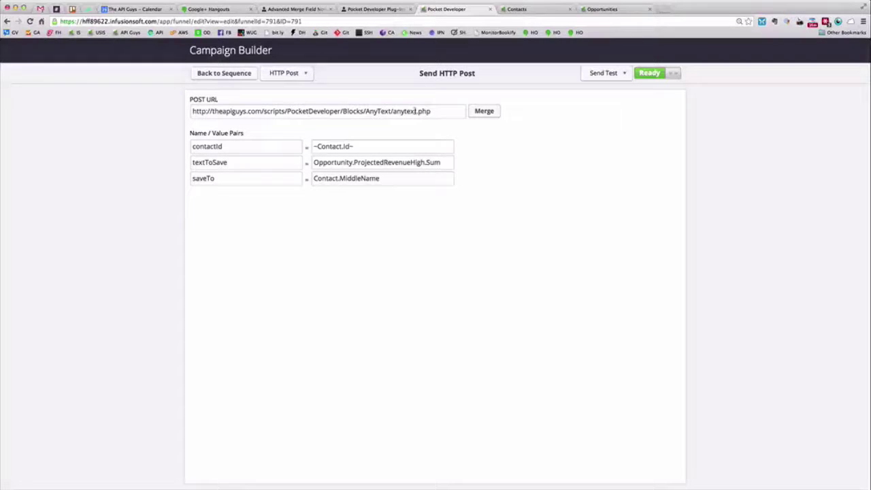
Examine the anytext script name and the theapiguys.com domain in the HTTP post's URL
{"action": "left_click_drag", "start_coordinate": [416, 111], "coordinate": [393, 111]}
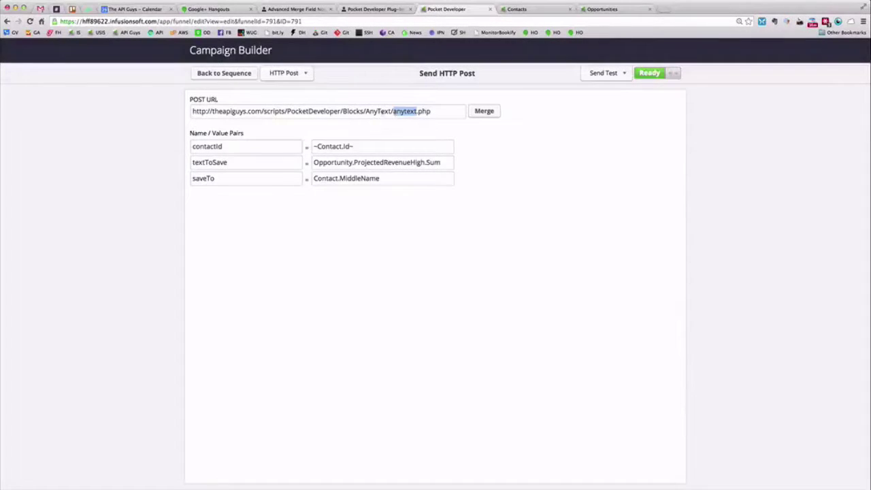
{"action": "left_click", "coordinate": [364, 123]}
{"action": "left_click_drag", "start_coordinate": [263, 111], "coordinate": [209, 111]}
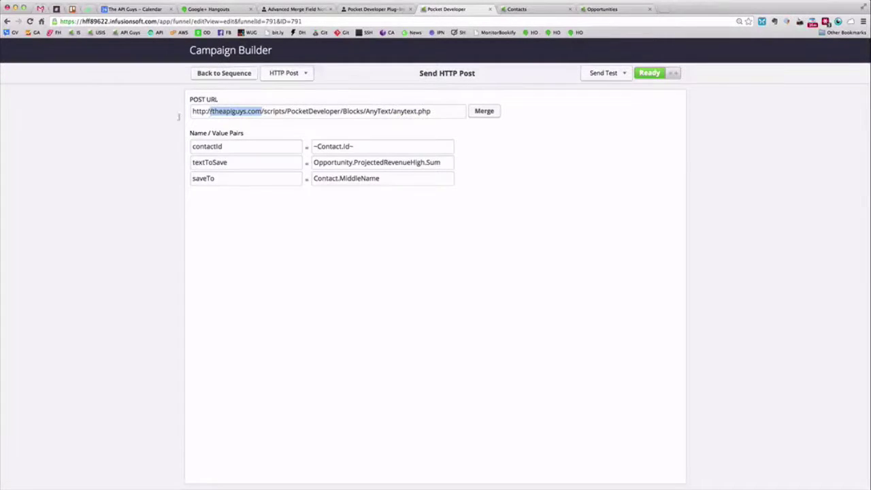
{"action": "left_click", "coordinate": [262, 124]}
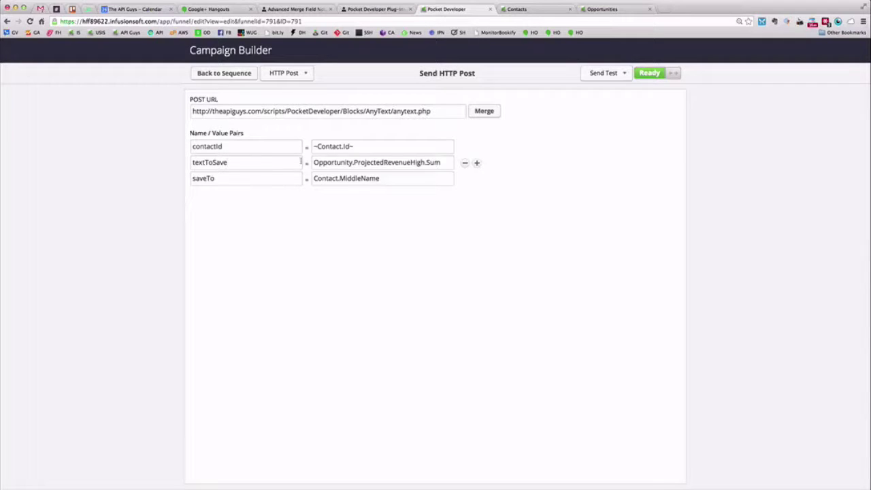
Examine the textToSave value Opportunity.ProjectedRevenueHigh.Sum and the saveTo value Contact.MiddleName in the HTTP post
{"action": "left_click_drag", "start_coordinate": [442, 162], "coordinate": [309, 163]}
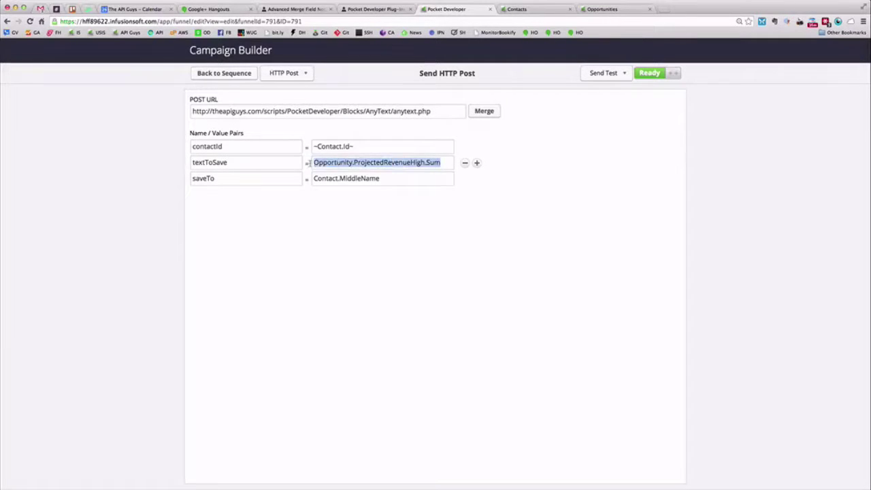
{"action": "left_click", "coordinate": [417, 247]}
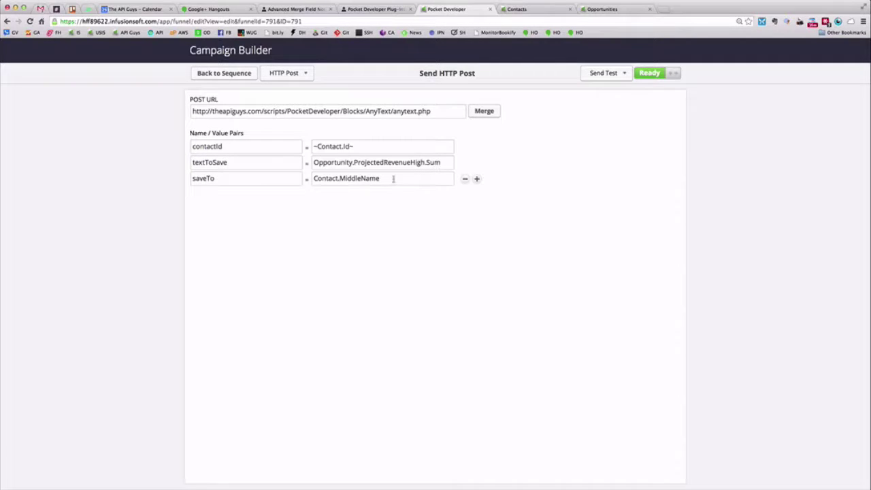
{"action": "left_click_drag", "start_coordinate": [395, 179], "coordinate": [309, 179]}
{"action": "left_click", "coordinate": [349, 195]}
Check the Middle Name field in the test contact's additional information, and return to the contact search results
{"action": "left_click", "coordinate": [526, 8]}
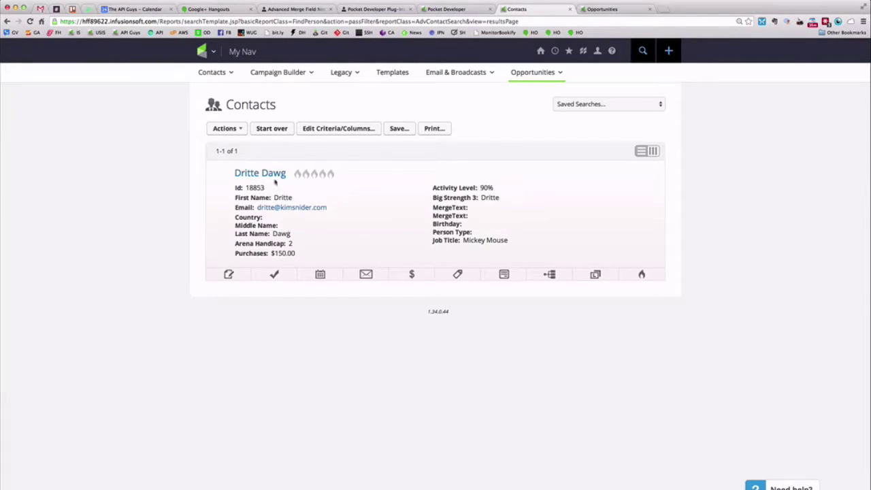
{"action": "left_click", "coordinate": [271, 174]}
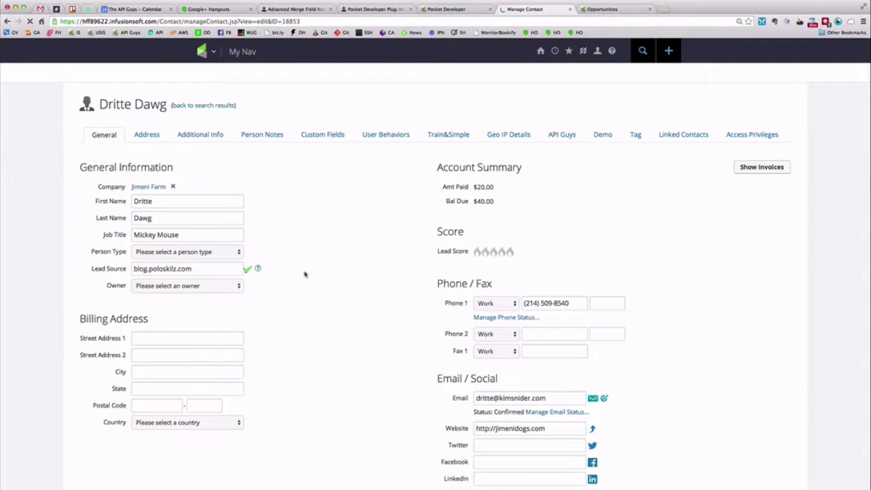
{"action": "left_click", "coordinate": [204, 135]}
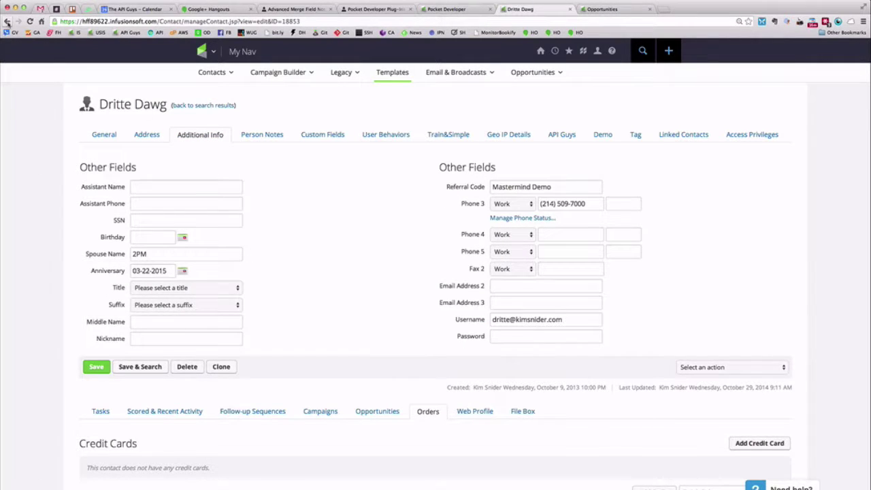
{"action": "left_click", "coordinate": [7, 21]}
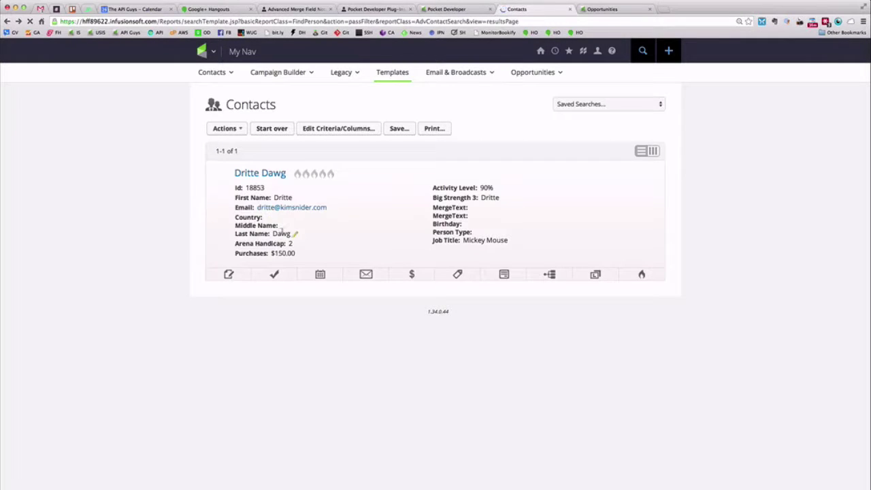
Review the Projected Revenue High values of the contact's opportunities, Opp #1 through Opp #4
{"action": "left_click", "coordinate": [616, 9]}
{"action": "scroll", "coordinate": [712, 292], "scroll_direction": "down", "scroll_amount": 2}
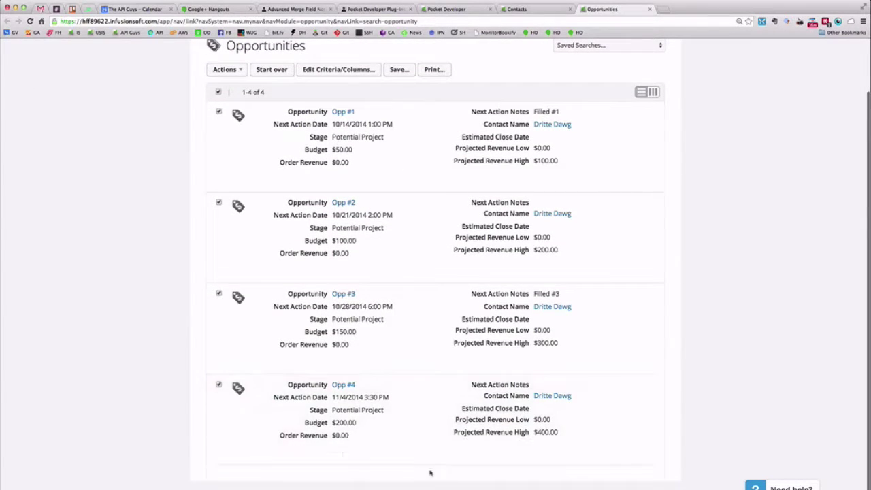
{"action": "mouse_move", "coordinate": [510, 452]}
{"action": "mouse_move", "coordinate": [545, 439]}
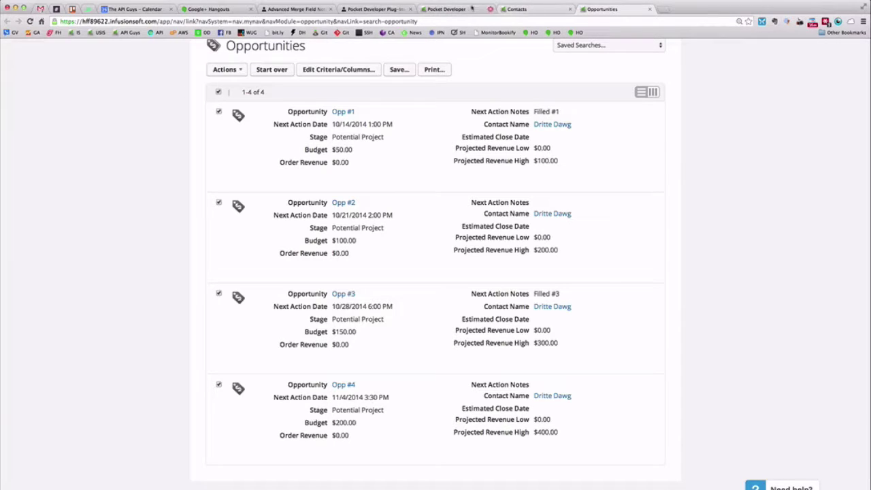
Leave the Send HTTP Post and the Sum sequence to return to the Pocket Developer campaign canvas
{"action": "left_click", "coordinate": [537, 9]}
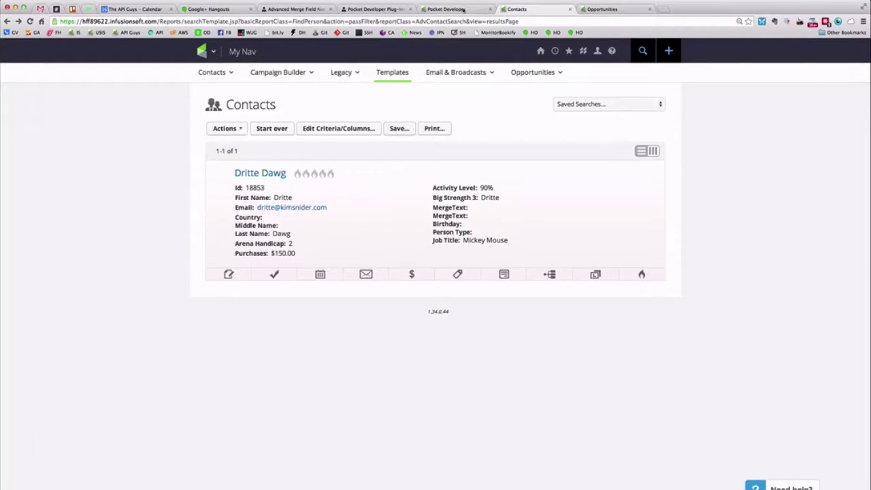
{"action": "left_click", "coordinate": [465, 10]}
{"action": "left_click", "coordinate": [226, 73]}
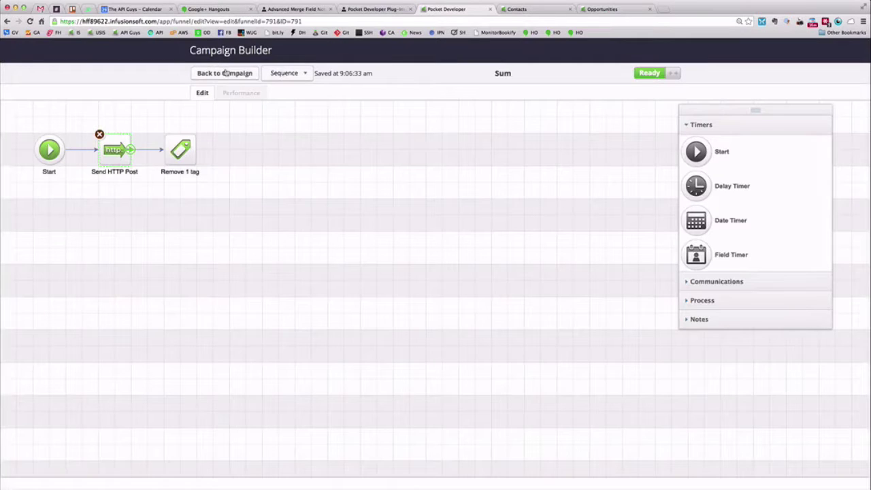
{"action": "left_click", "coordinate": [206, 75]}
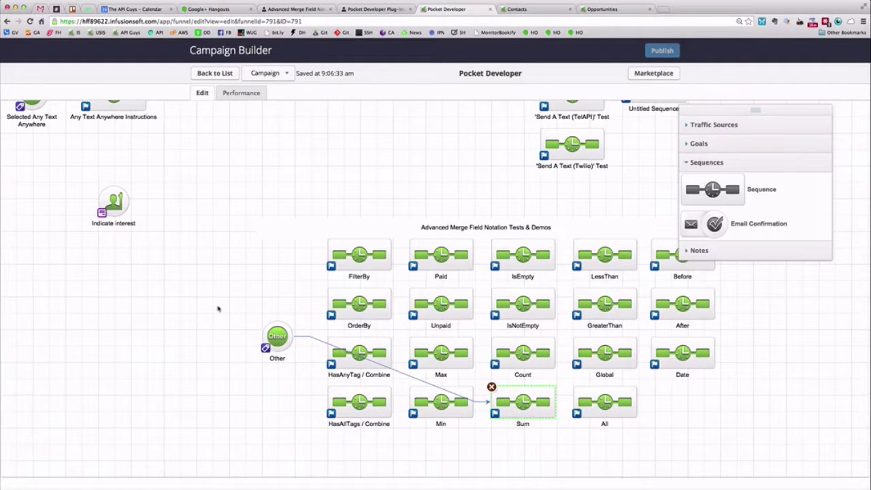
Apply the Run Qualifier tag to the test contact in the contact results, and reload the page
{"action": "left_click", "coordinate": [538, 8]}
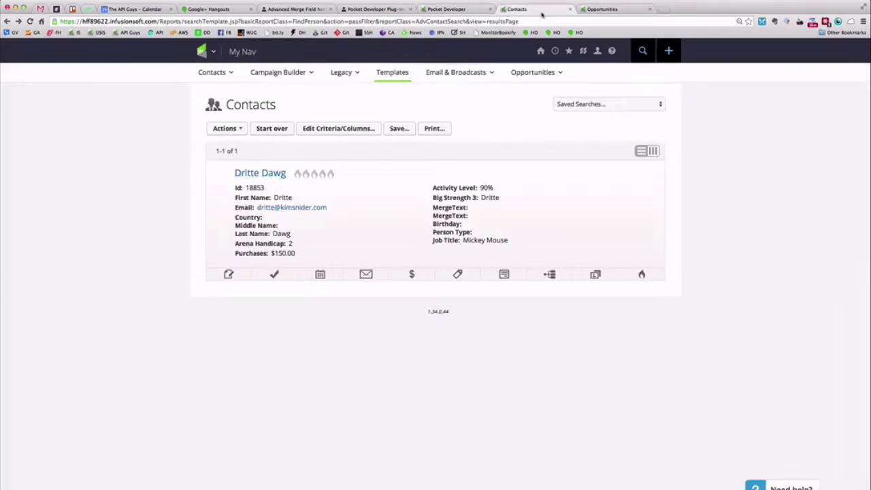
{"action": "left_click", "coordinate": [469, 278]}
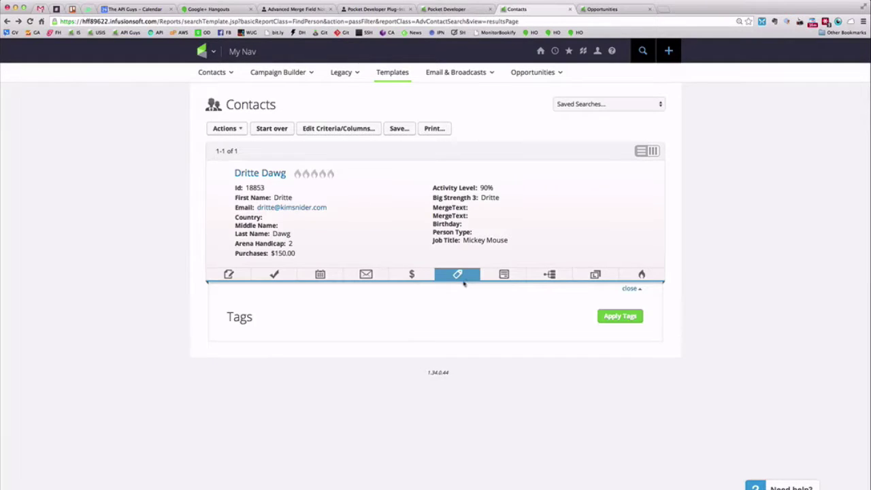
{"action": "left_click", "coordinate": [623, 313]}
{"action": "left_click", "coordinate": [304, 340]}
{"action": "type", "text": "run"}
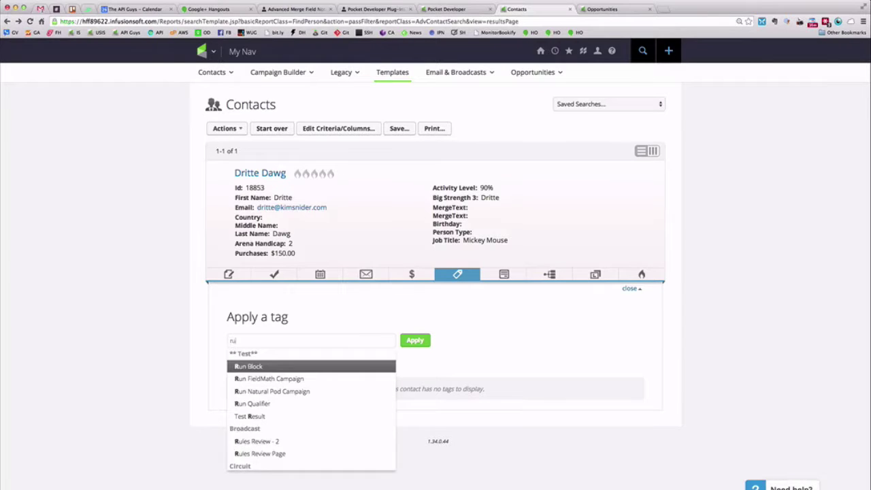
{"action": "left_click", "coordinate": [271, 406]}
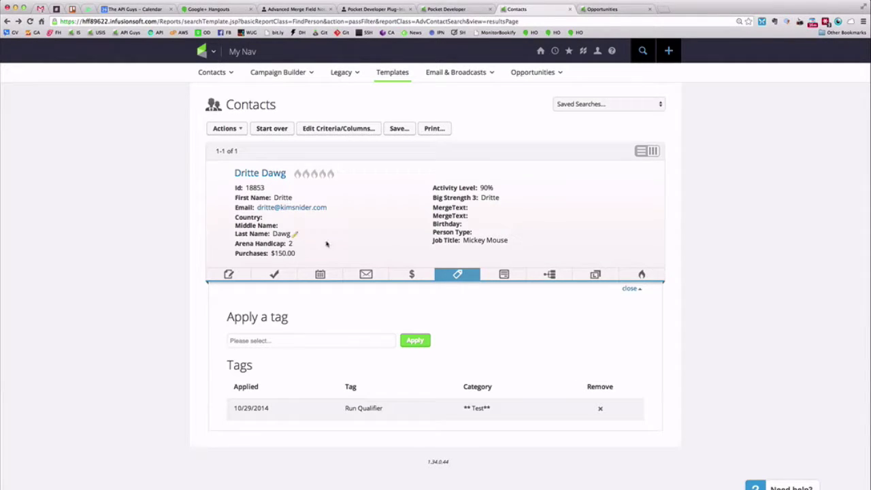
{"action": "key", "text": "super+r"}
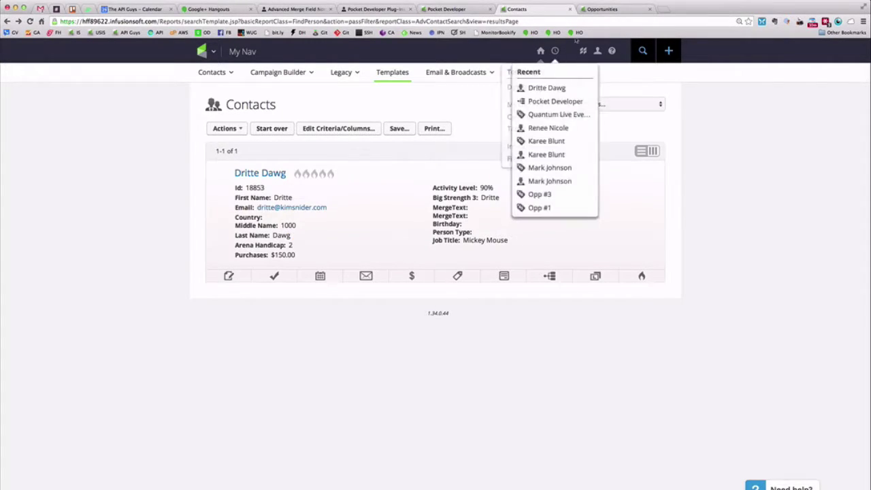
Compare the opportunities' Projected Revenue High values with the contact's Middle Name, revisiting the campaign canvas in between
{"action": "left_click", "coordinate": [615, 10]}
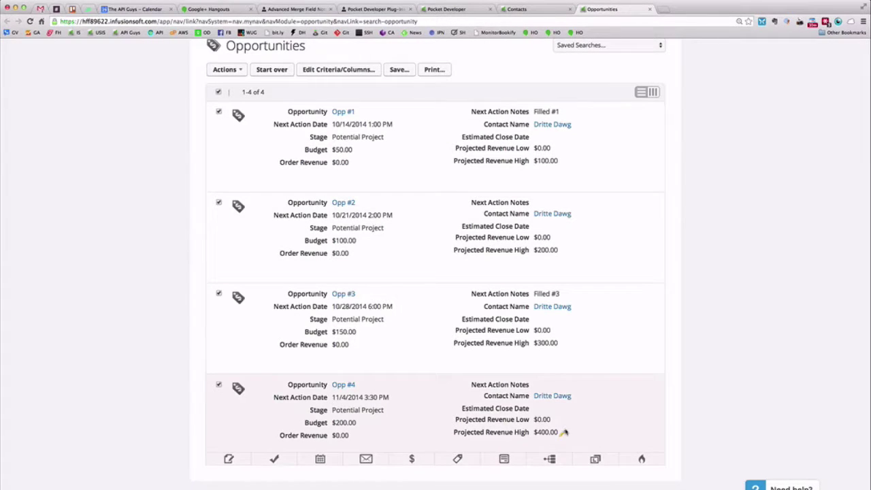
{"action": "left_click", "coordinate": [460, 10]}
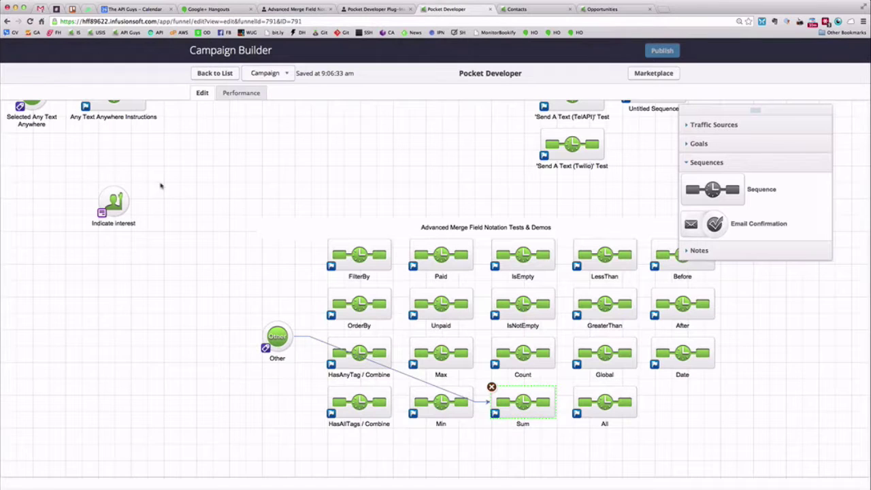
{"action": "left_click", "coordinate": [517, 10]}
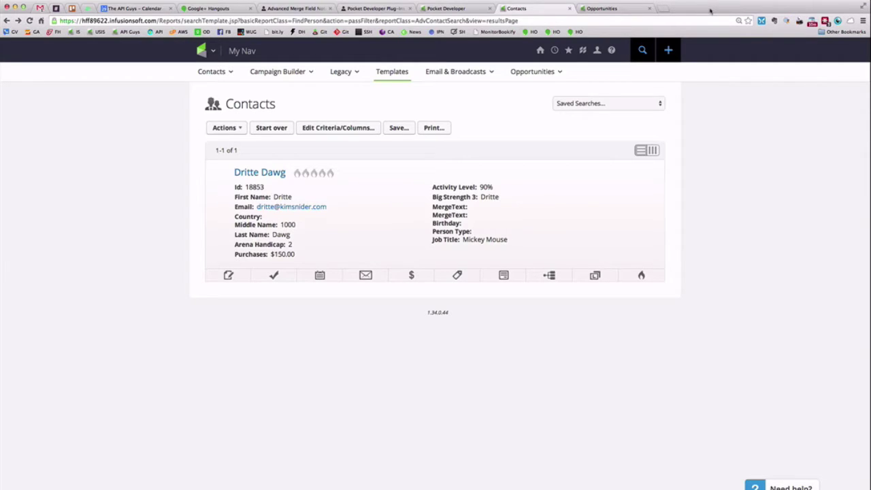
Look back through the Advanced Merge Field Notation documentation from the Sum directive up to Reference Notation
{"action": "left_click", "coordinate": [291, 8]}
{"action": "scroll", "coordinate": [345, 156], "scroll_direction": "up", "scroll_amount": 5}
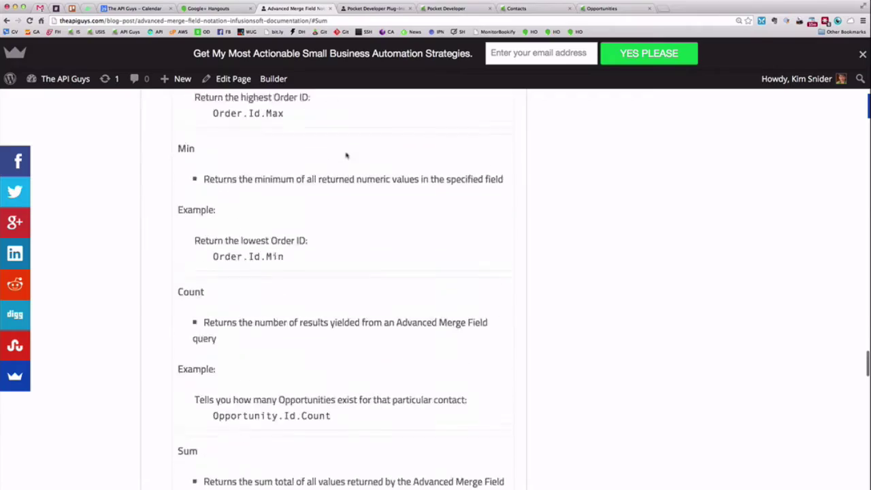
{"action": "scroll", "coordinate": [345, 156], "scroll_direction": "up", "scroll_amount": 20}
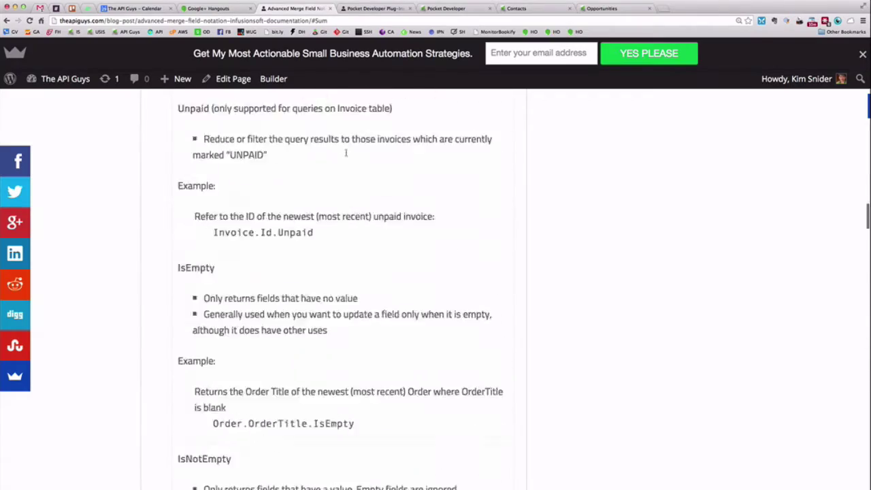
{"action": "scroll", "coordinate": [346, 153], "scroll_direction": "up", "scroll_amount": 20}
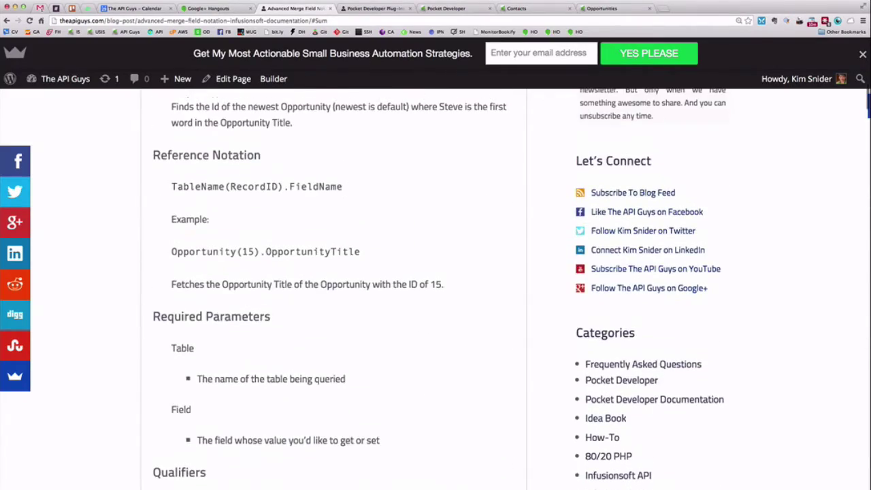
Open the Any Opportunity to Any Stage plug-in from the store and review its product page, including the documentation link and scheduling offer
{"action": "left_click", "coordinate": [375, 9]}
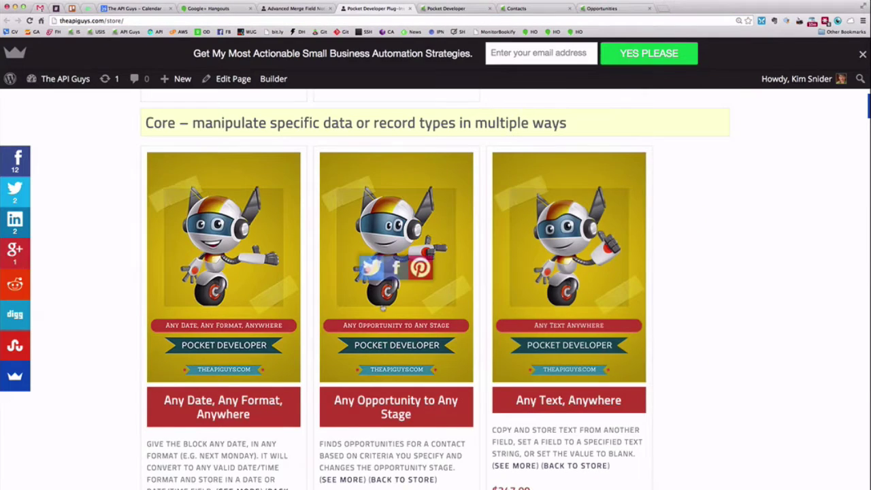
{"action": "scroll", "coordinate": [383, 308], "scroll_direction": "down", "scroll_amount": 3}
{"action": "left_click", "coordinate": [387, 270]}
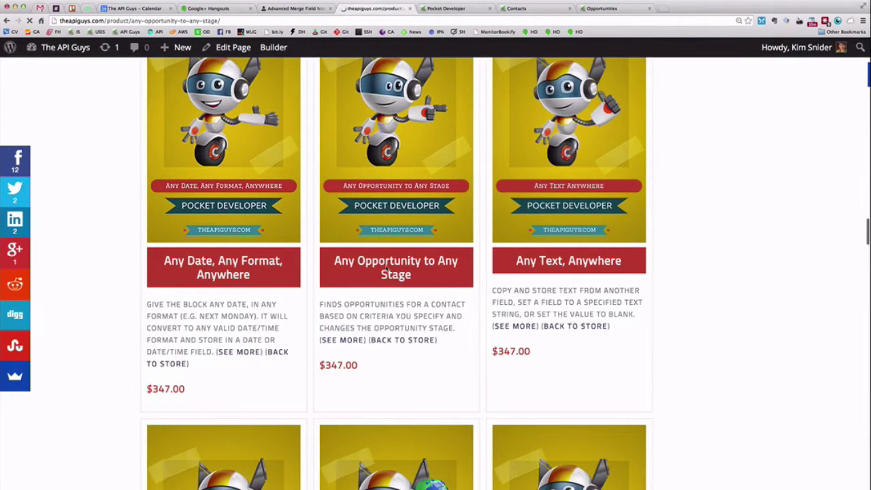
{"action": "scroll", "coordinate": [433, 441], "scroll_direction": "down", "scroll_amount": 2}
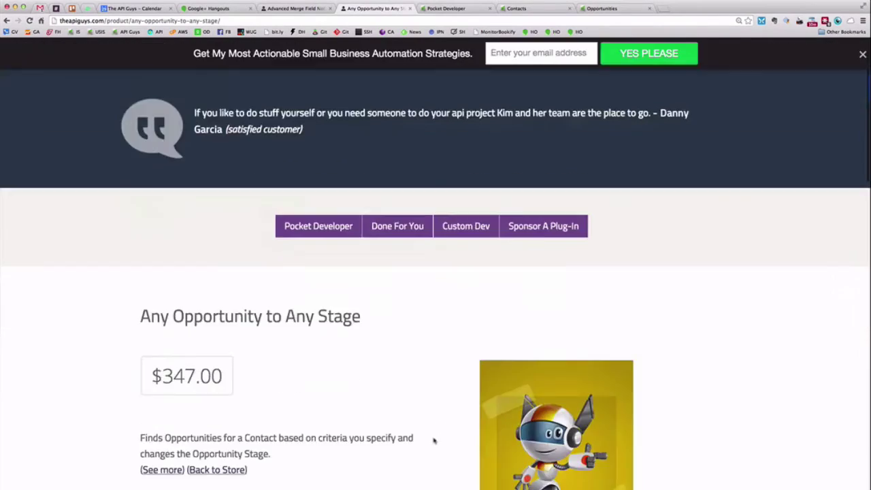
{"action": "scroll", "coordinate": [434, 441], "scroll_direction": "down", "scroll_amount": 15}
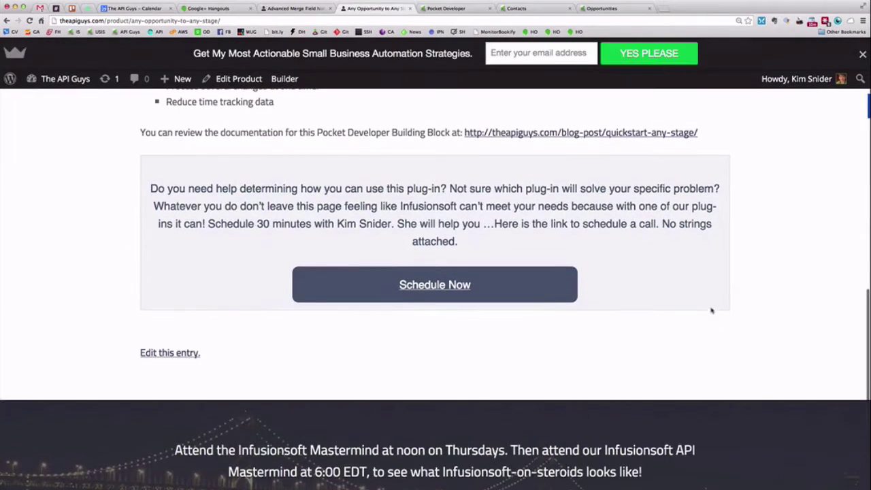
{"action": "scroll", "coordinate": [781, 330], "scroll_direction": "up", "scroll_amount": 10}
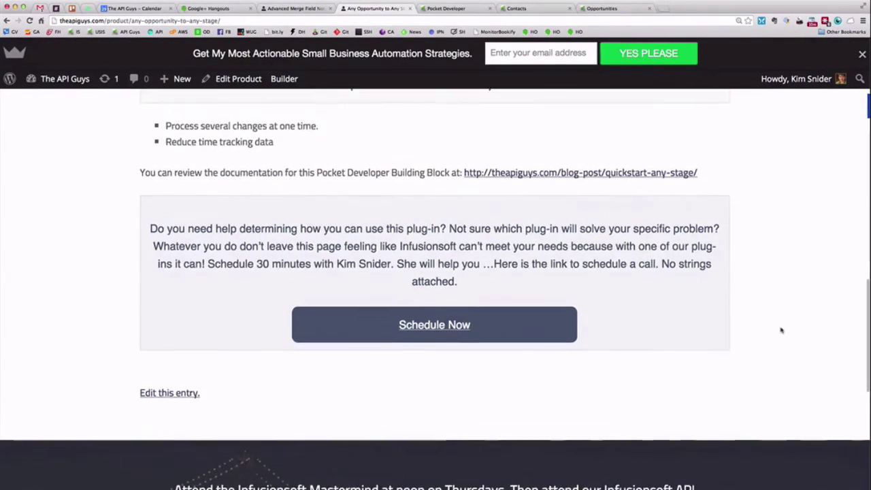
{"action": "scroll", "coordinate": [781, 330], "scroll_direction": "up", "scroll_amount": 3}
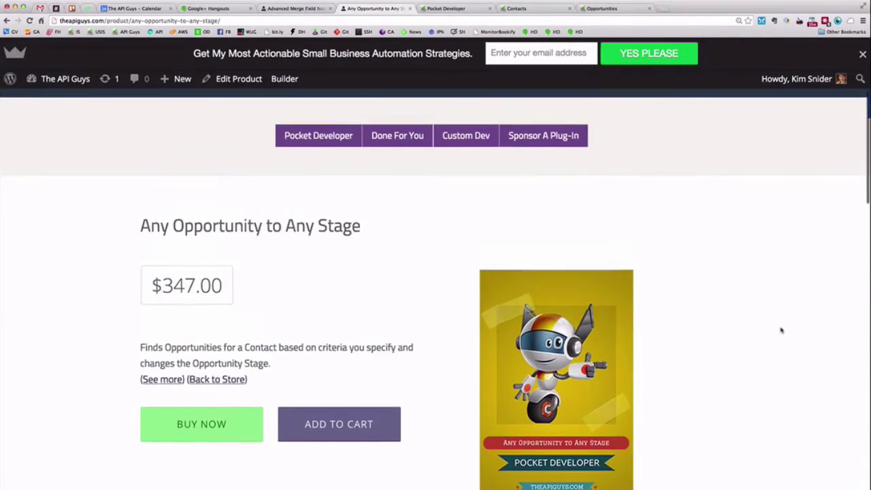
{"action": "scroll", "coordinate": [781, 330], "scroll_direction": "down", "scroll_amount": 8}
{"action": "scroll", "coordinate": [781, 330], "scroll_direction": "down", "scroll_amount": 5}
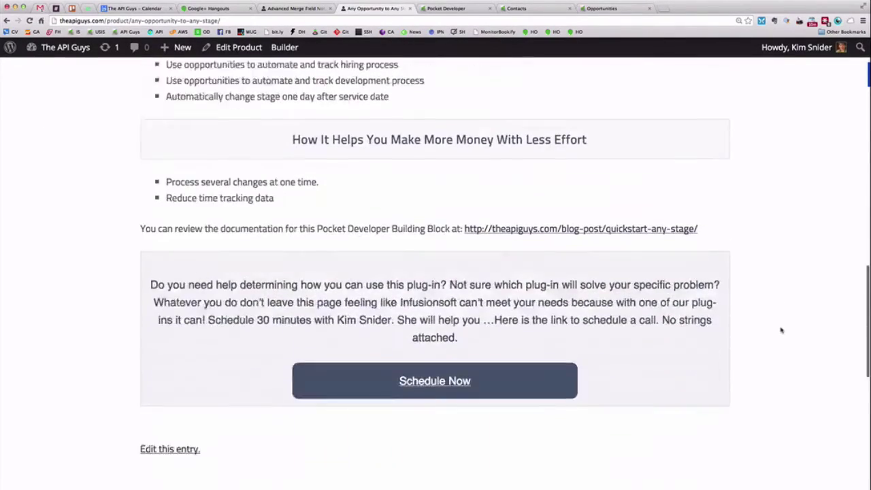
{"action": "scroll", "coordinate": [781, 331], "scroll_direction": "up", "scroll_amount": 12}
{"action": "scroll", "coordinate": [781, 330], "scroll_direction": "up", "scroll_amount": 4}
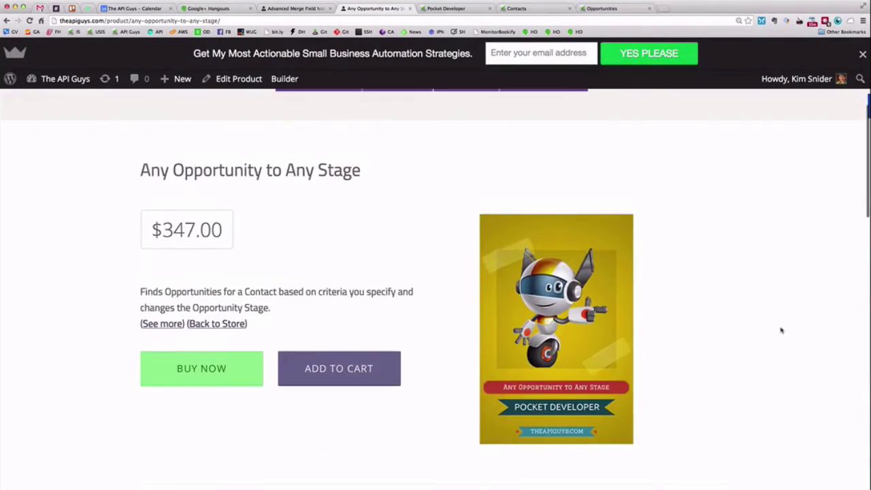